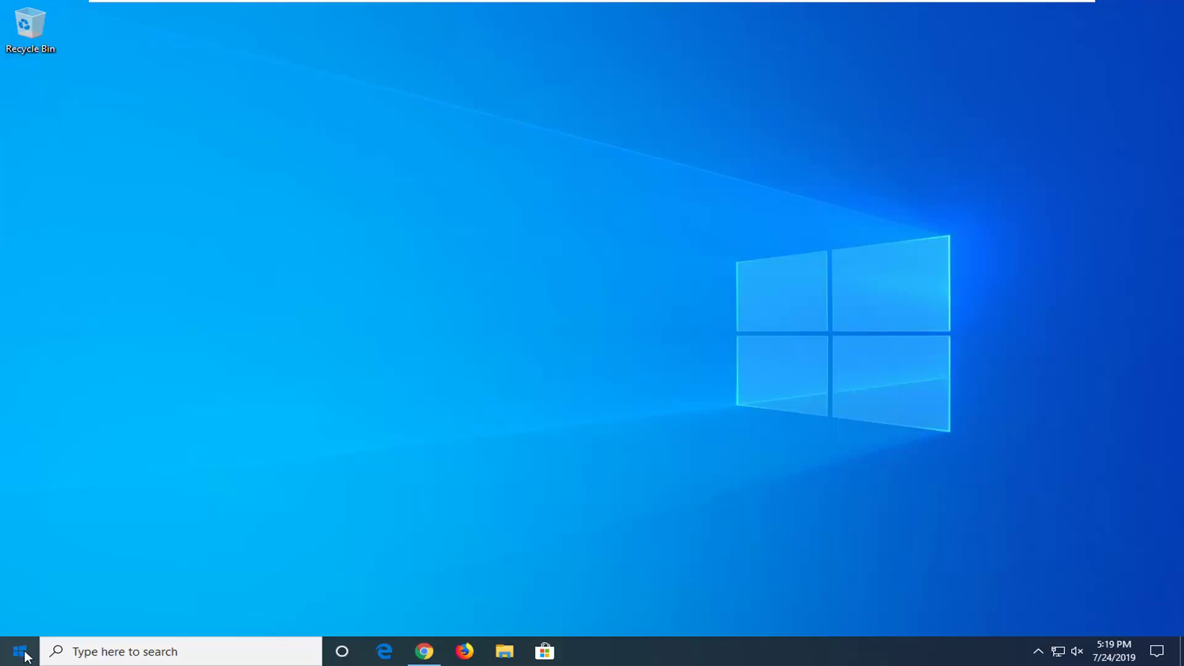
Step: Search the Start menu for 'ccleaner' and launch CCleaner Free v5.60
click(24, 655)
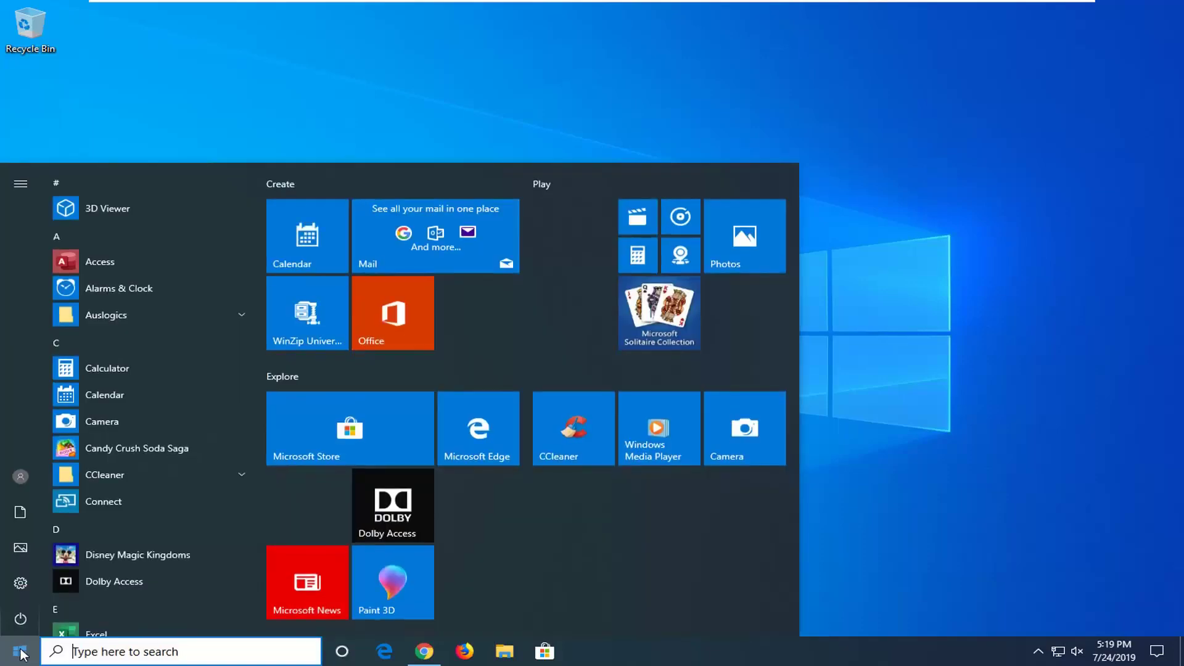
text(ccleaner)
key(BackSpace)
key(BackSpace)
key(BackSpace)
key(BackSpace)
key(BackSpace)
key(BackSpace)
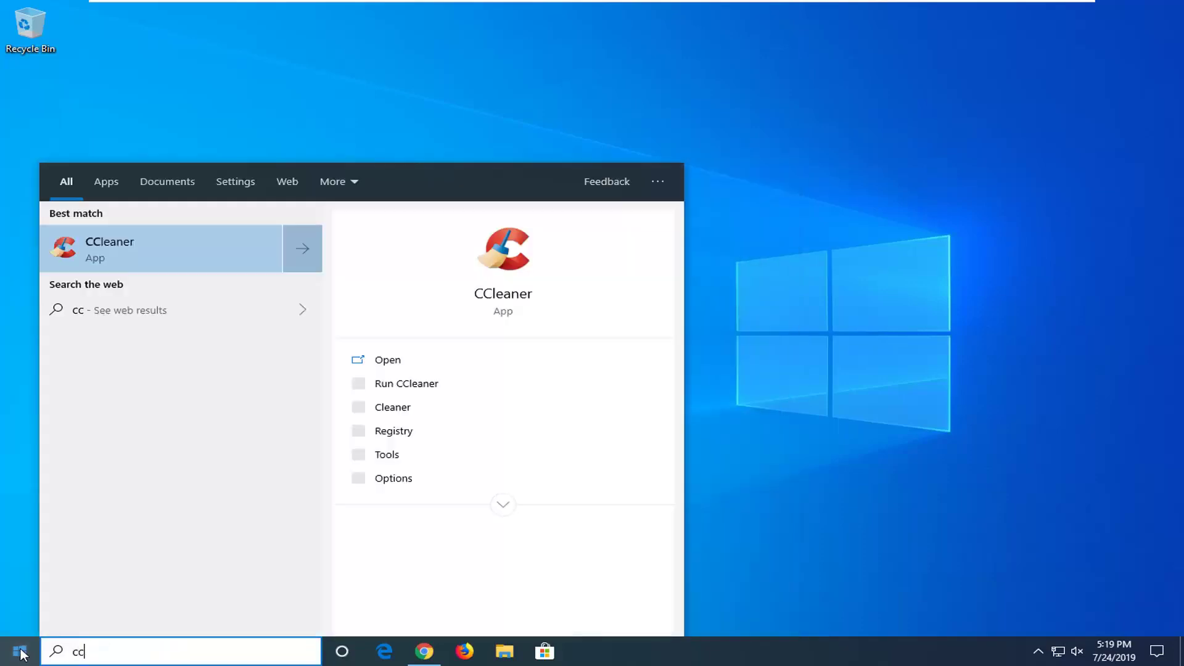
text(leaner)
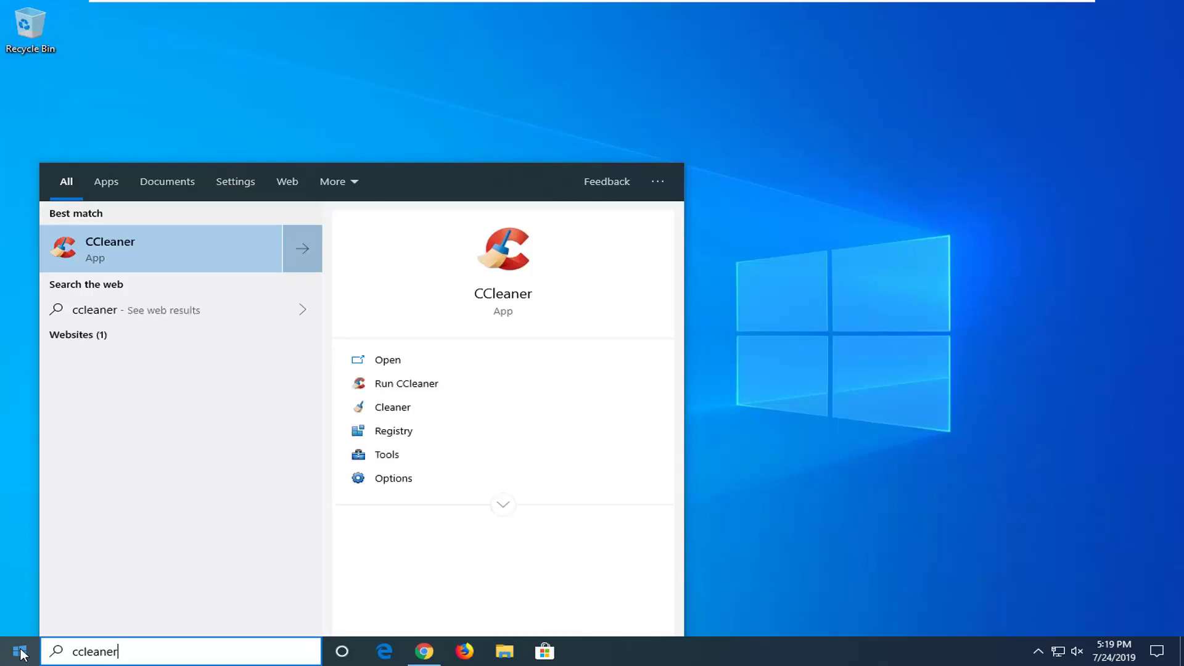
click(129, 249)
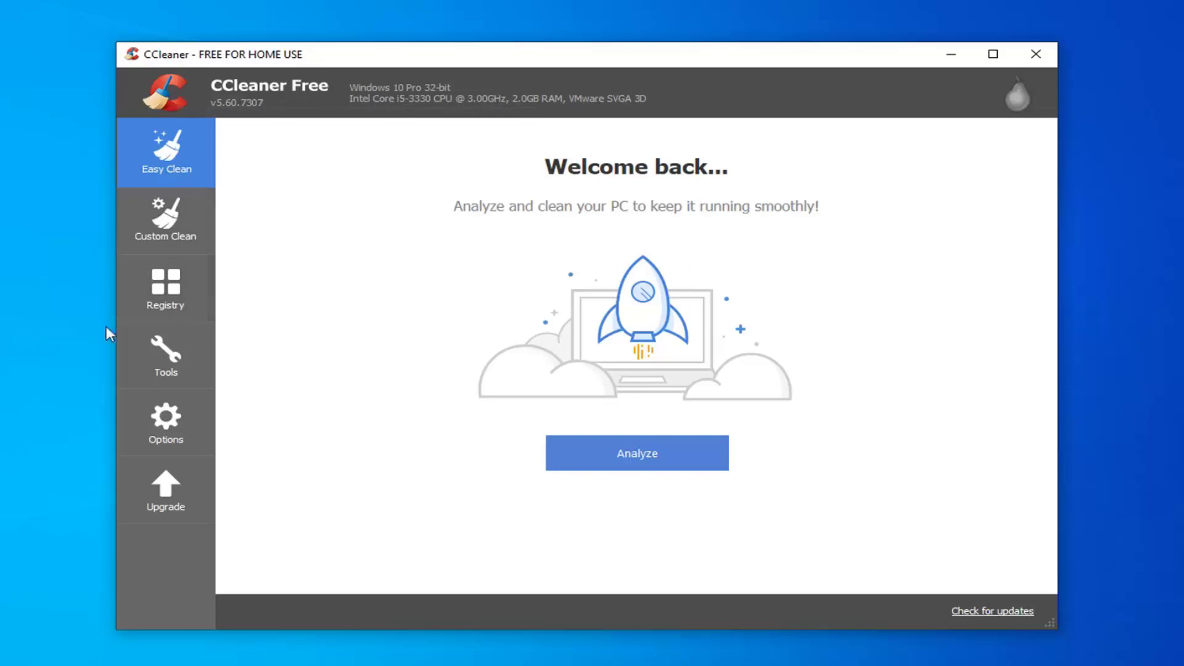
Step: Run CCleaner's Registry scan to 100%, listing five registry issues
click(158, 435)
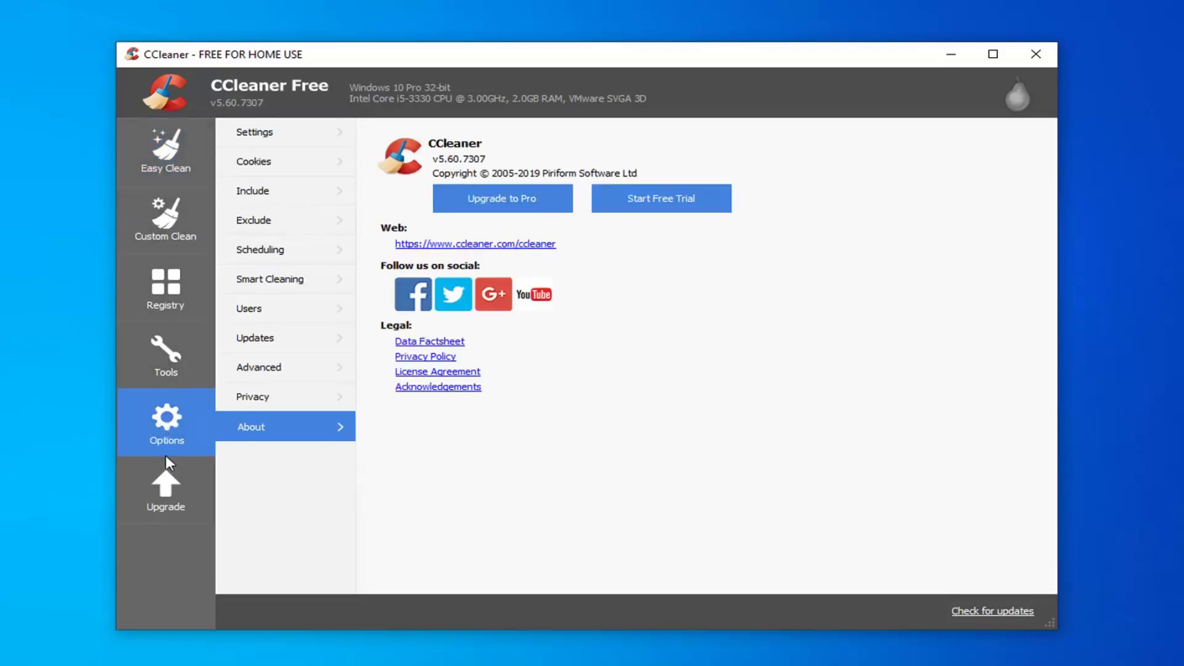
click(167, 288)
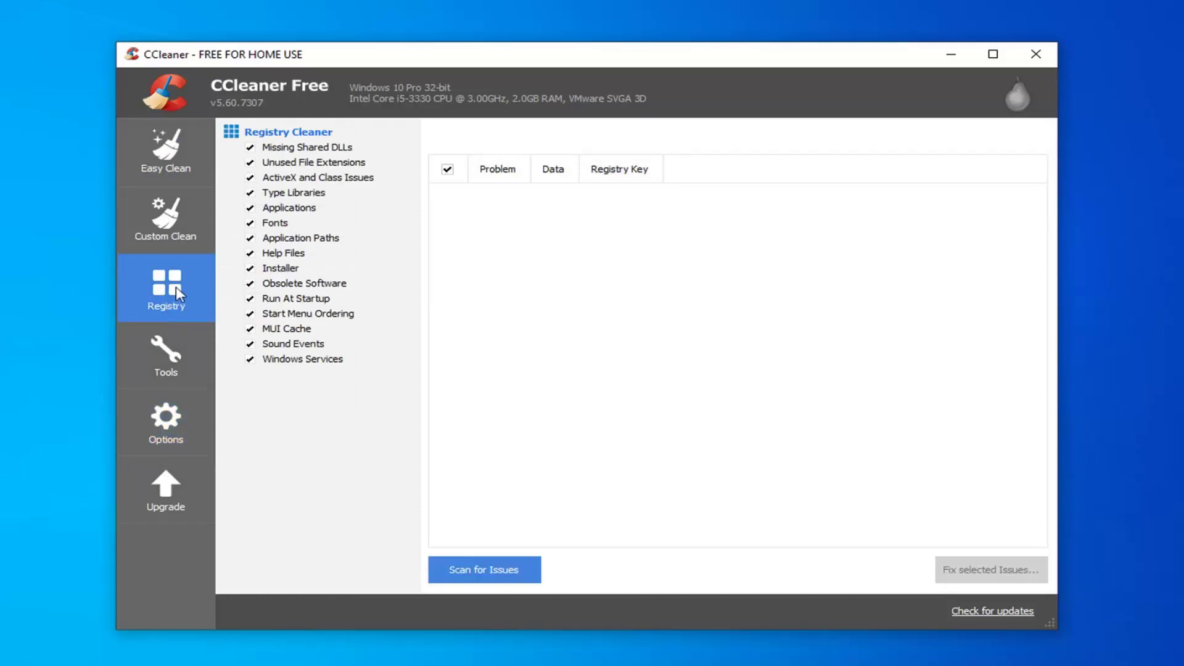
click(500, 570)
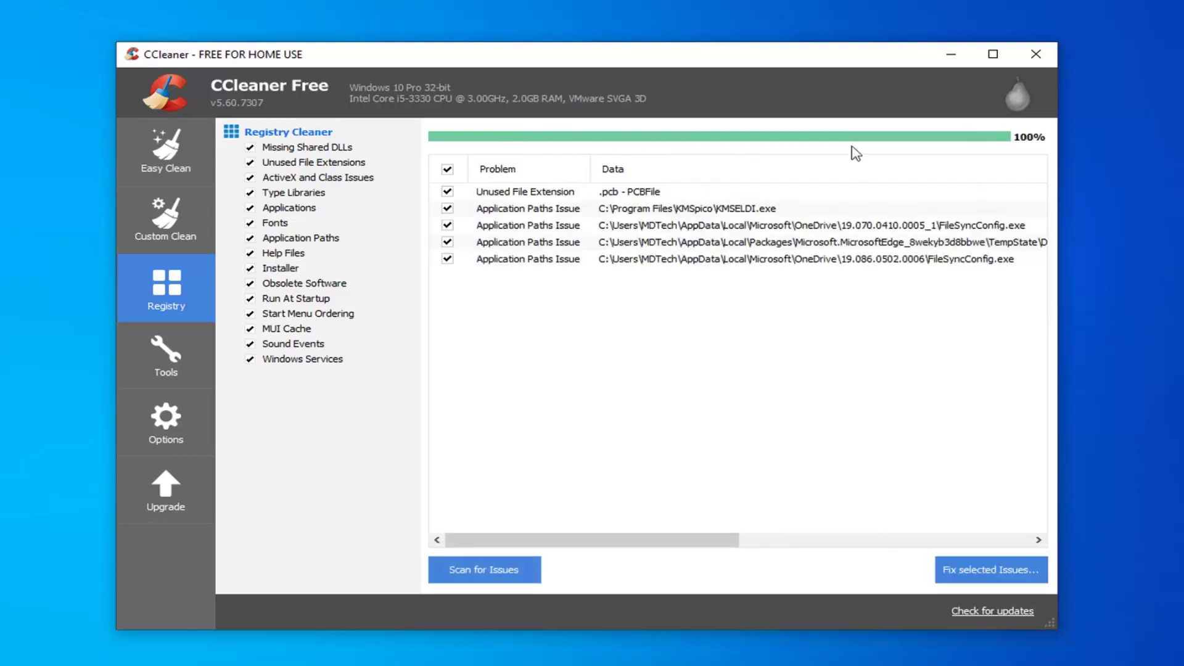
scroll(983, 406, right, 3)
scroll(983, 406, left, 3)
Step: Save a registry backup named '7.zj' to the Desktop, then fix all five issues
click(982, 580)
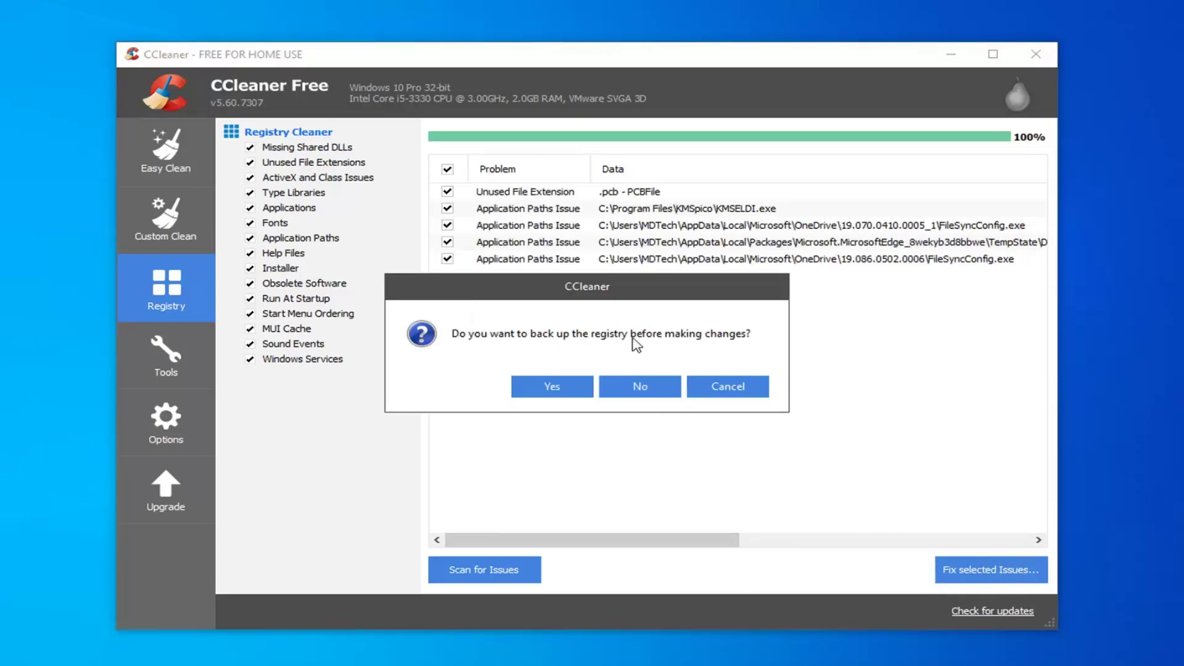
click(551, 387)
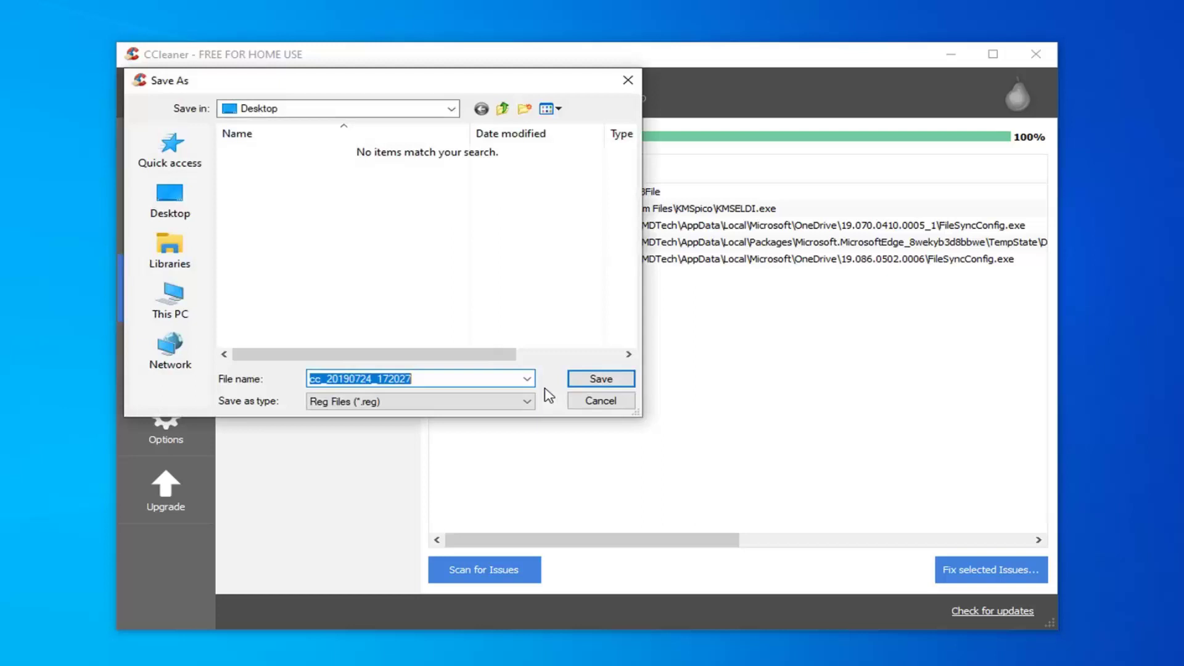
click(170, 199)
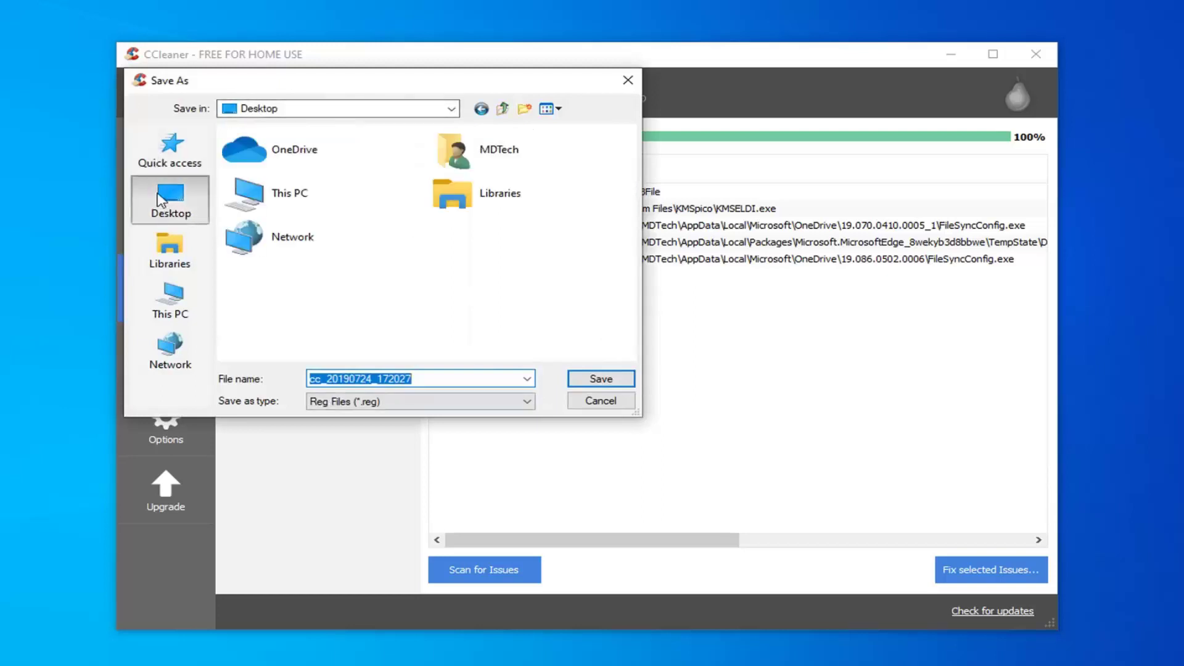
click(344, 379)
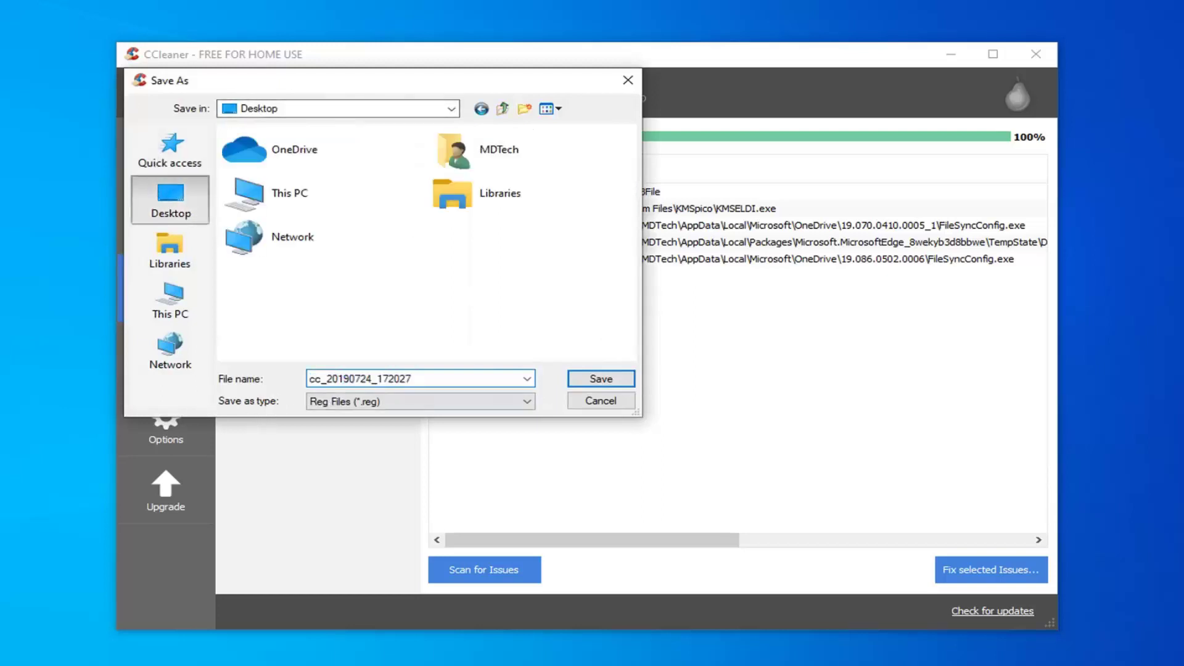
key(ctrl+a)
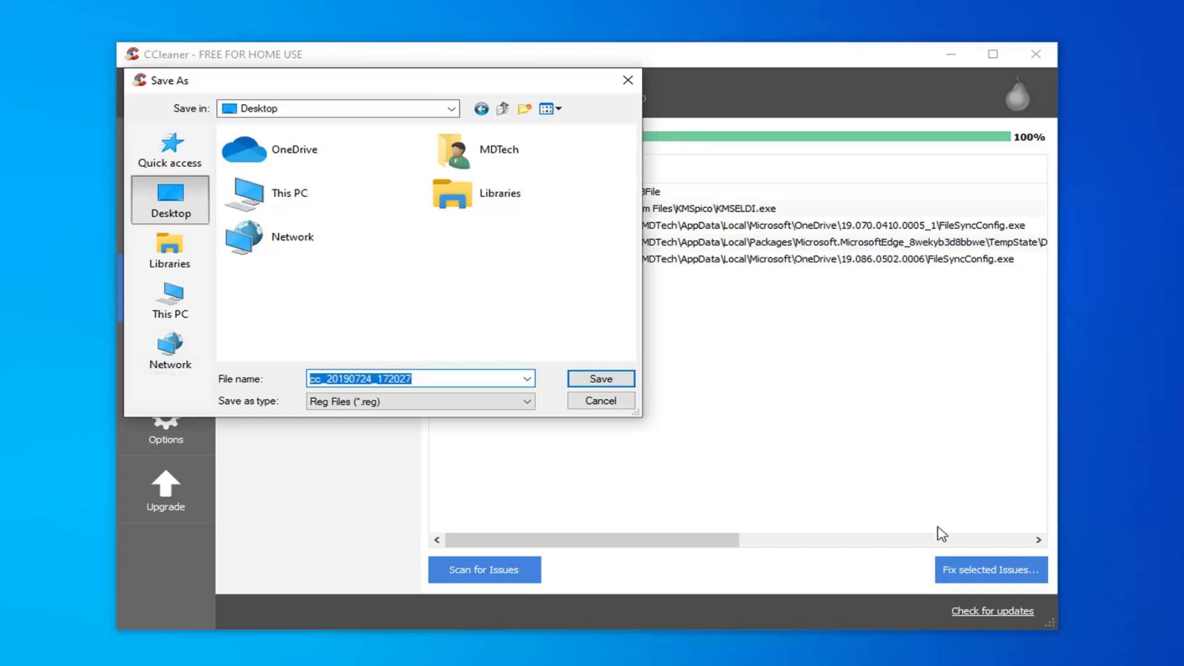
text(\)
key(BackSpace)
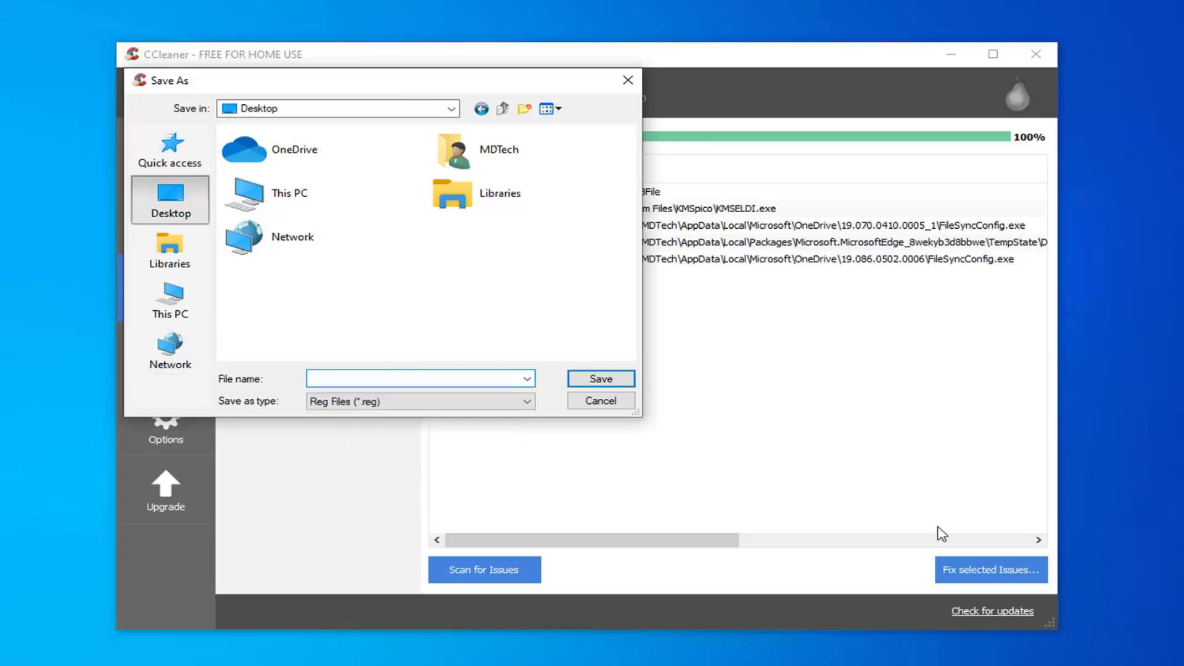
text(7.zj)
key(Return)
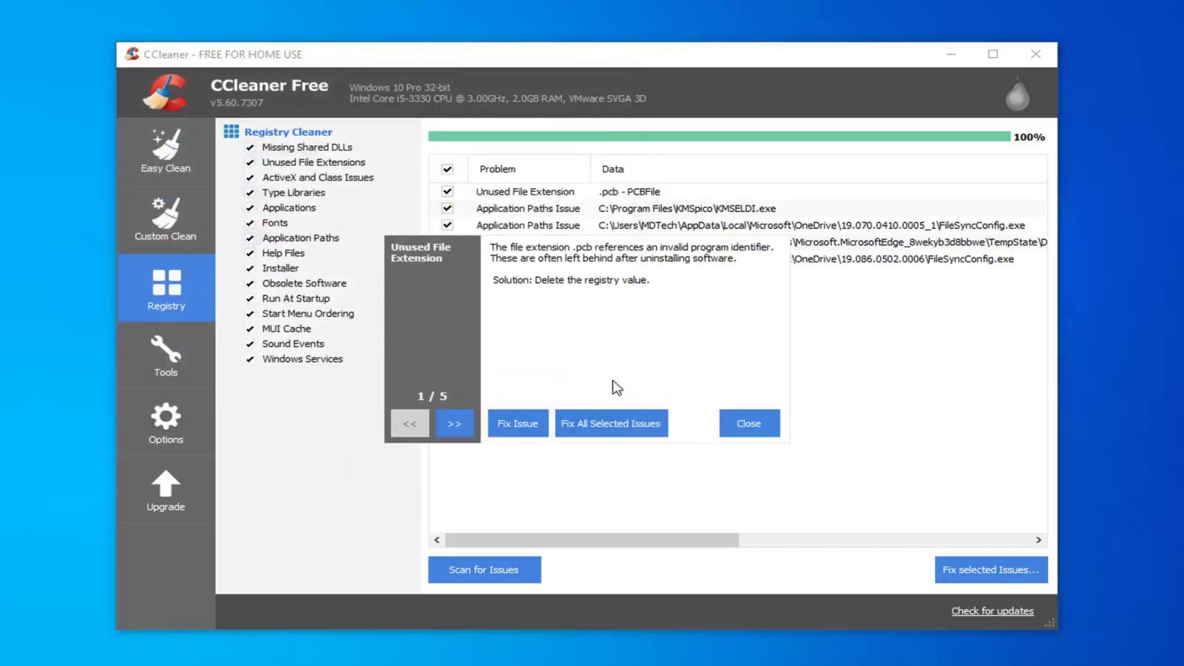
click(624, 426)
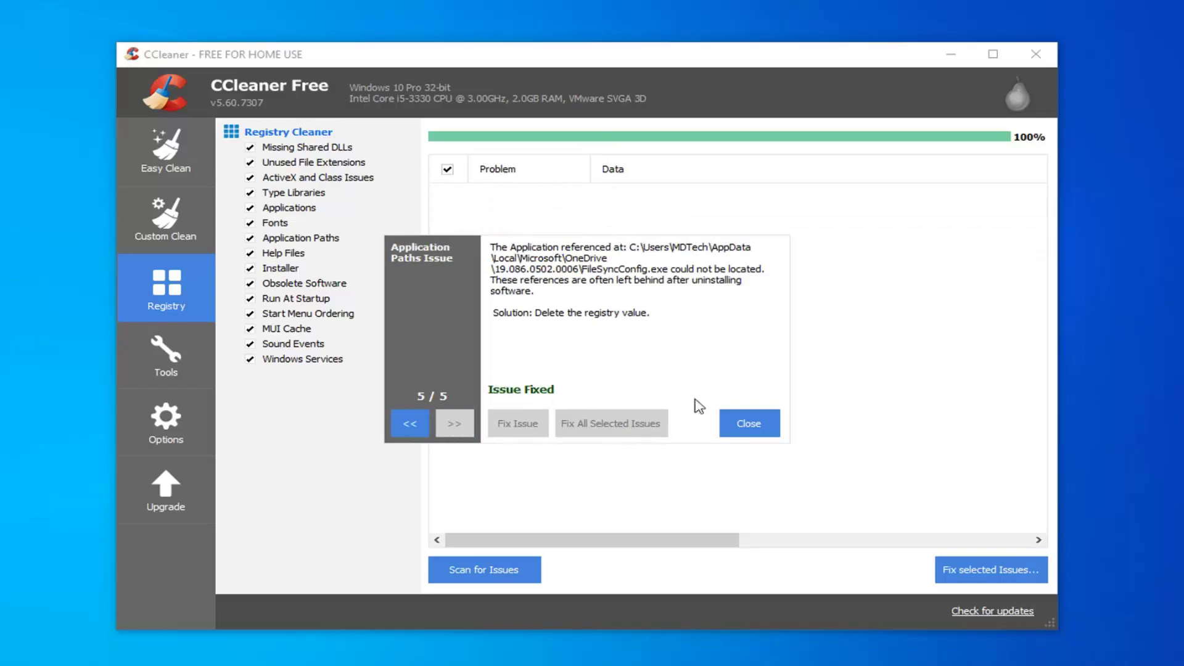
click(745, 425)
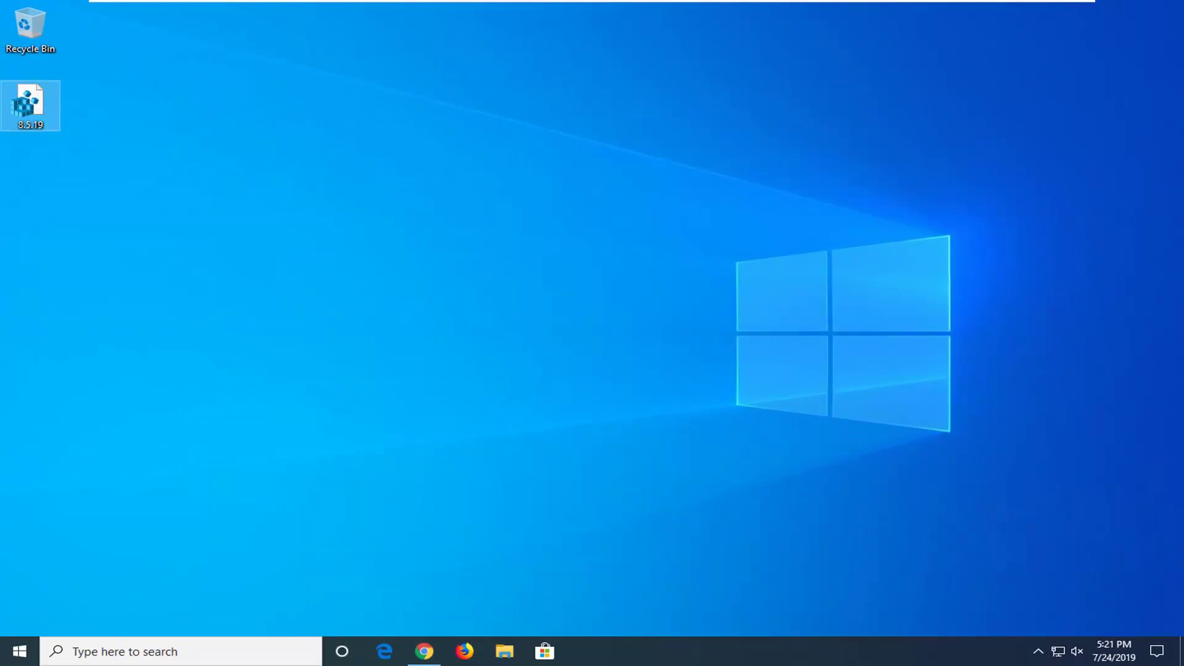
Step: Open Disk Cleanup and rescan drive C: including system files, showing up to 680 MB
click(13, 652)
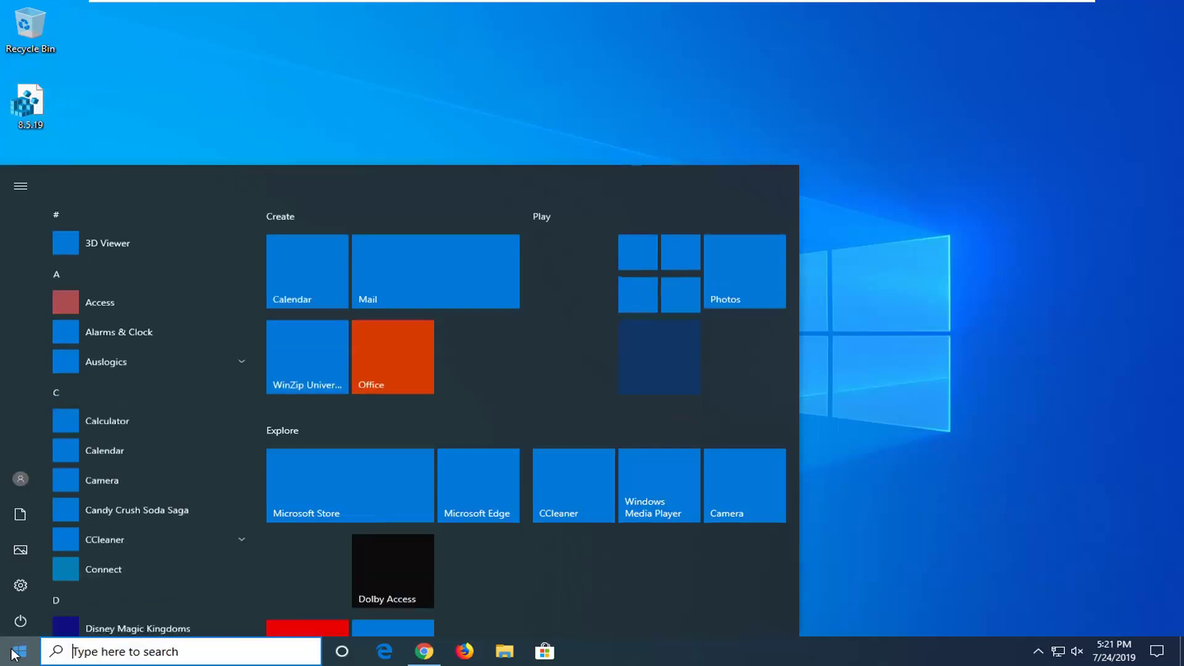
text(disk )
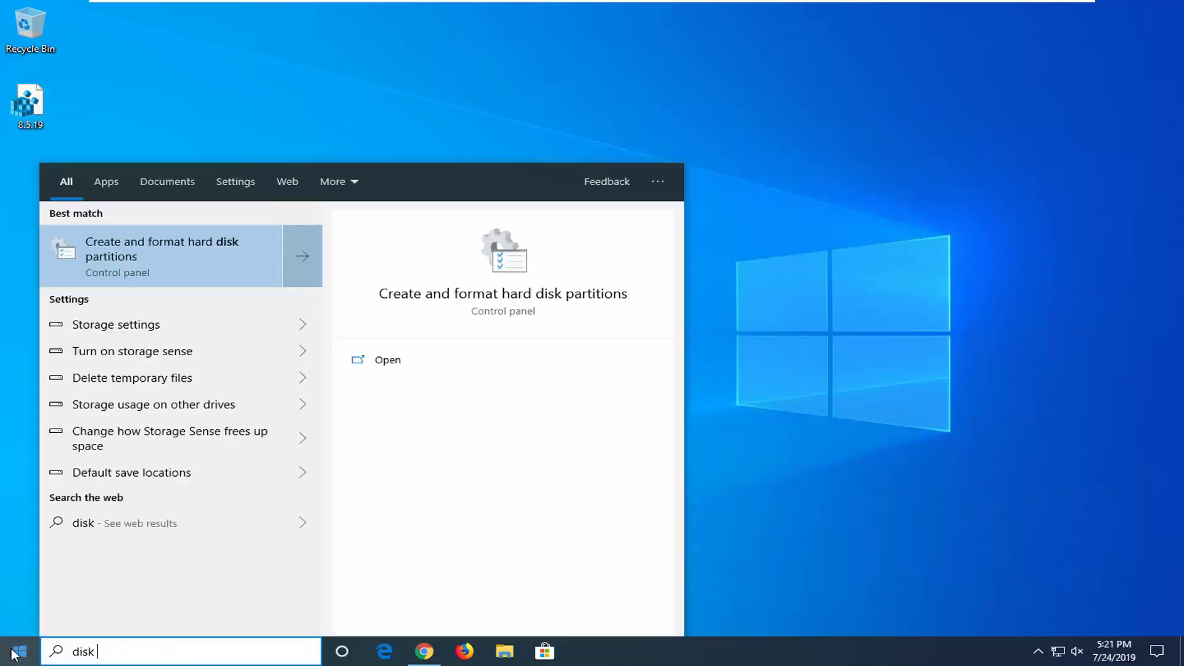
text(cleanup)
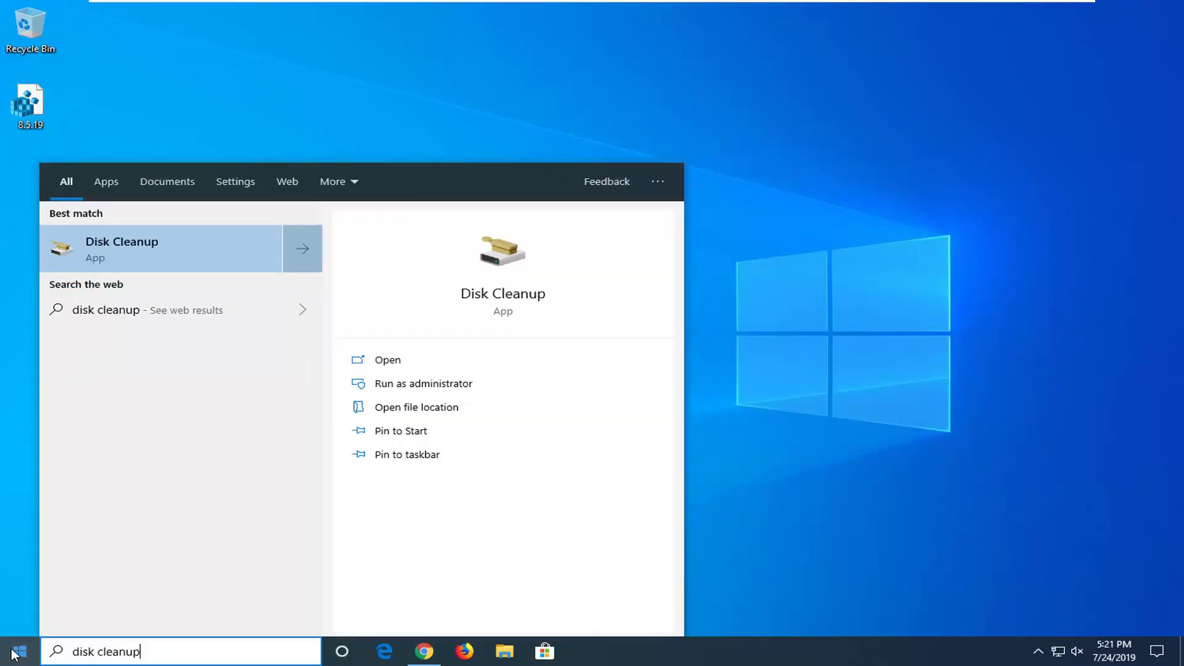
click(140, 241)
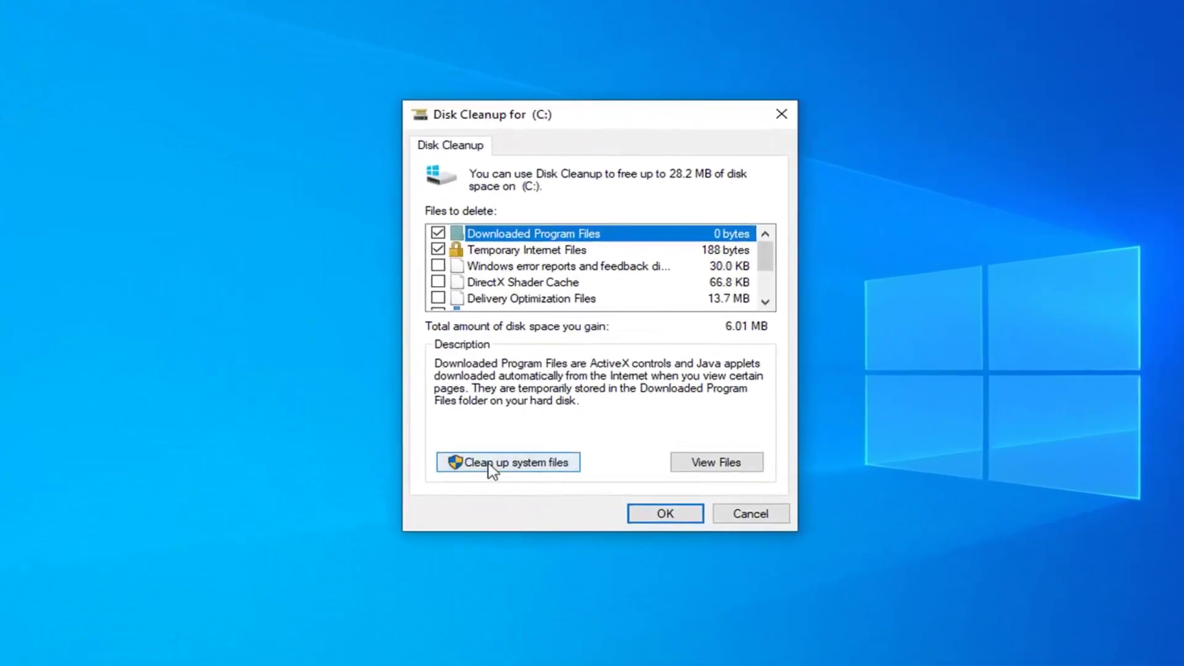
click(490, 464)
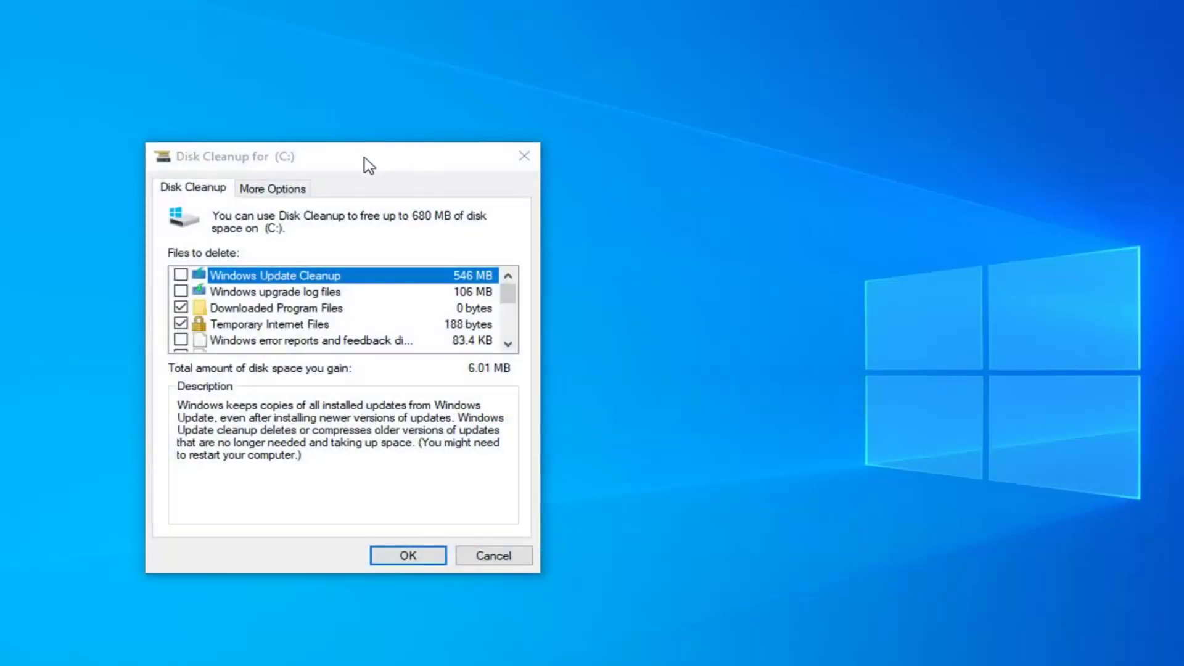
Step: Permanently delete the checked Disk Cleanup files from drive C:
drag(364, 158, 568, 107)
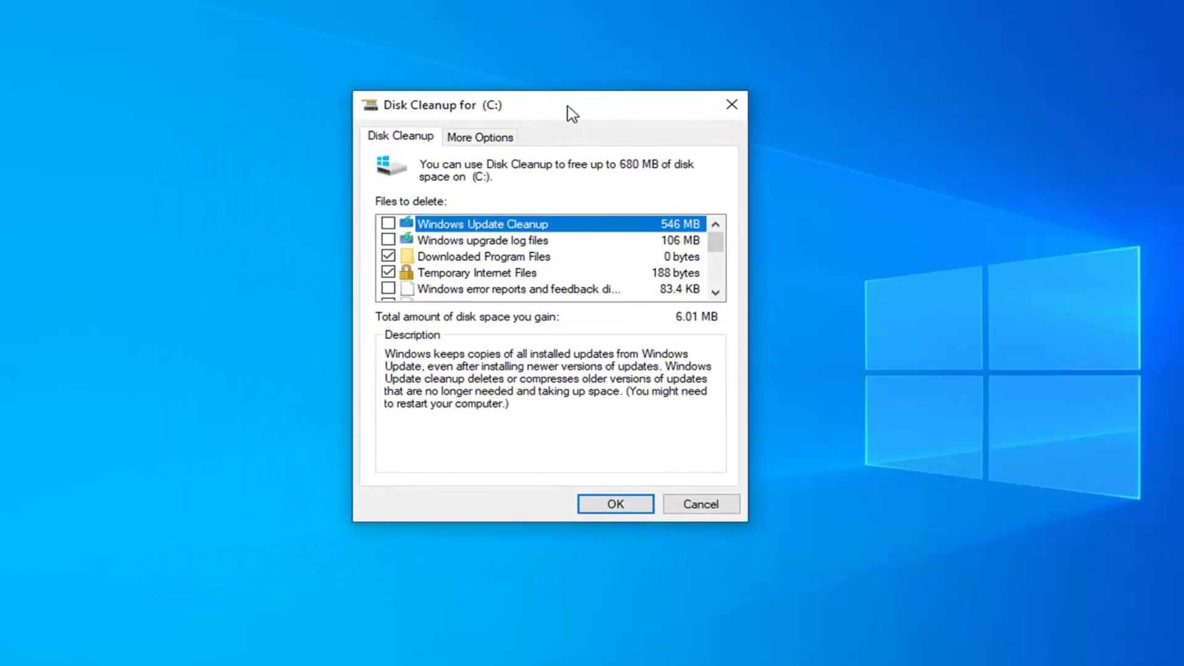
click(613, 503)
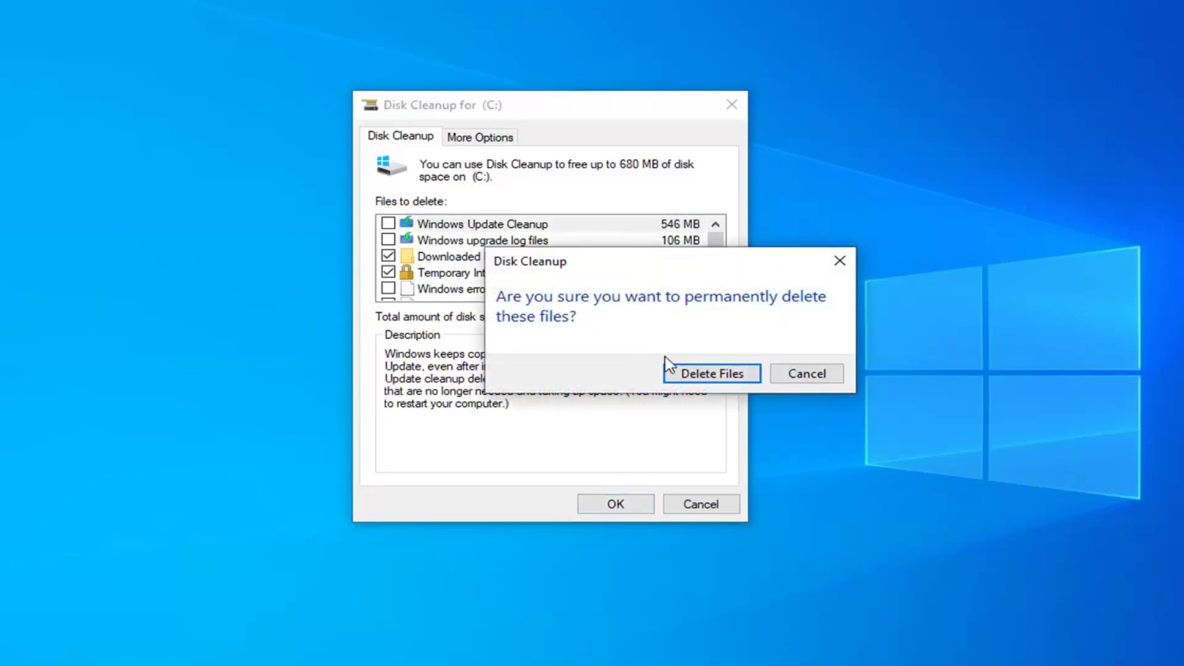
click(702, 381)
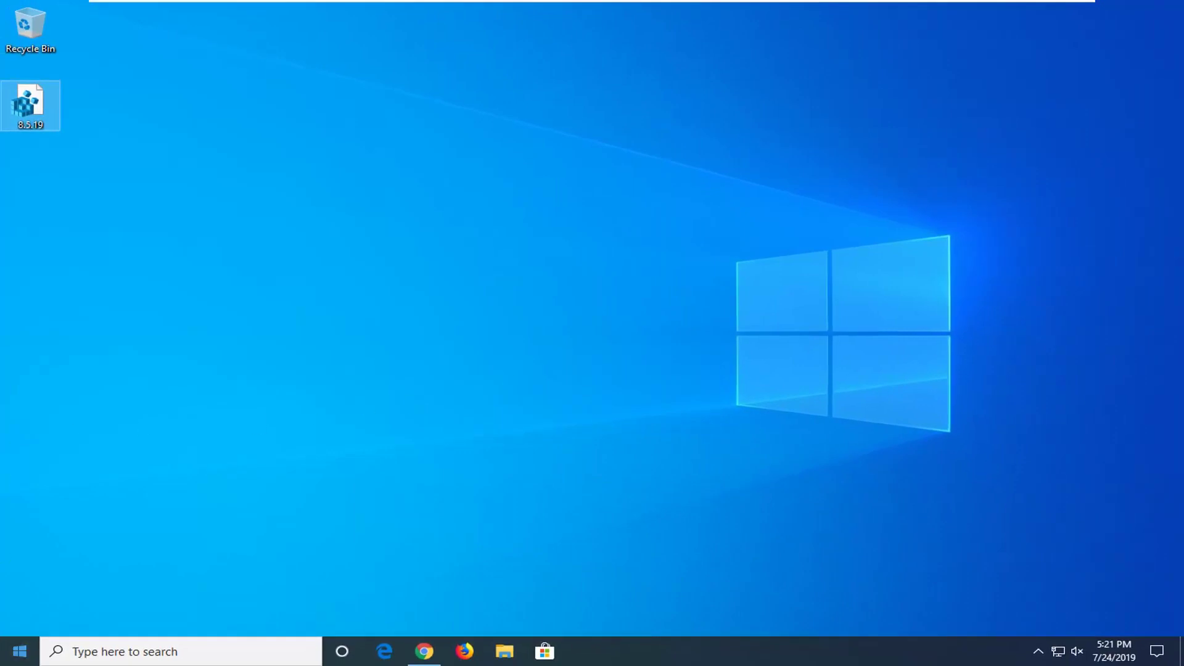
Step: Search for 'cmd' and run Command Prompt as administrator, approving the UAC prompt
click(14, 654)
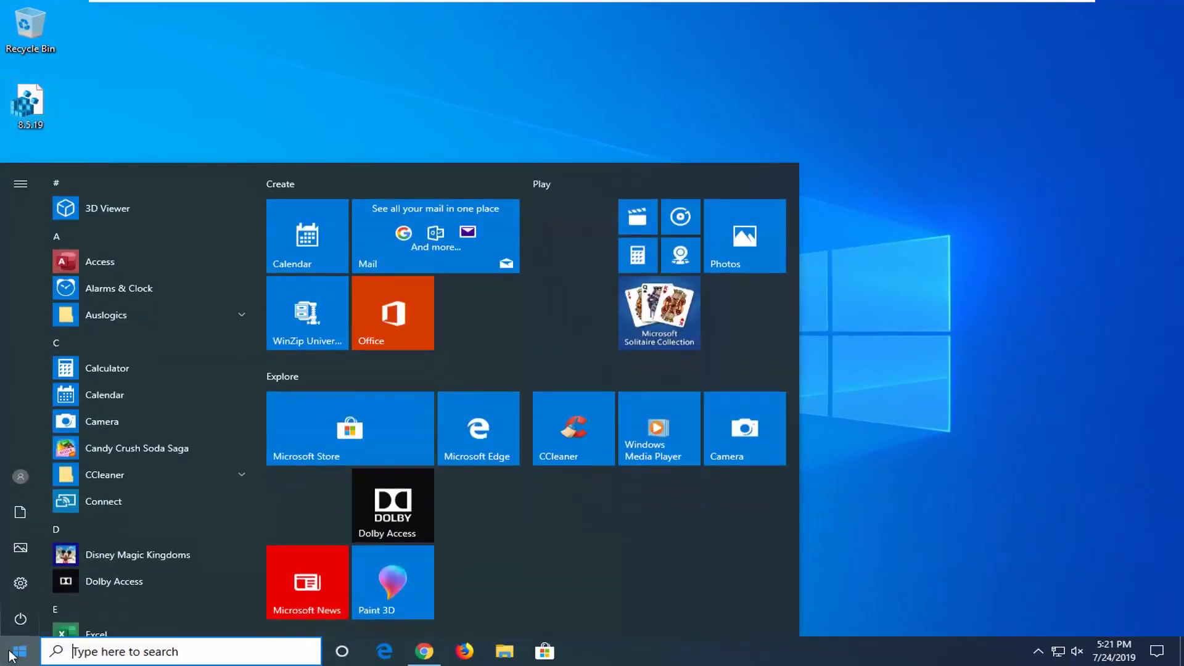
text(cmd)
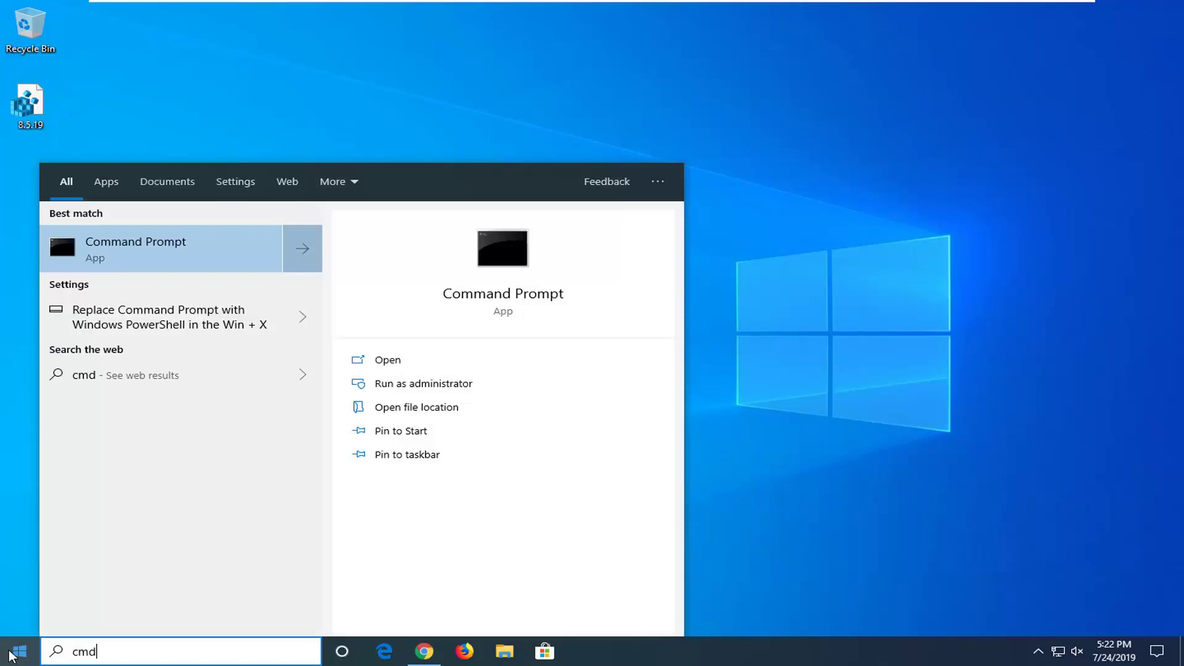
right_click(133, 259)
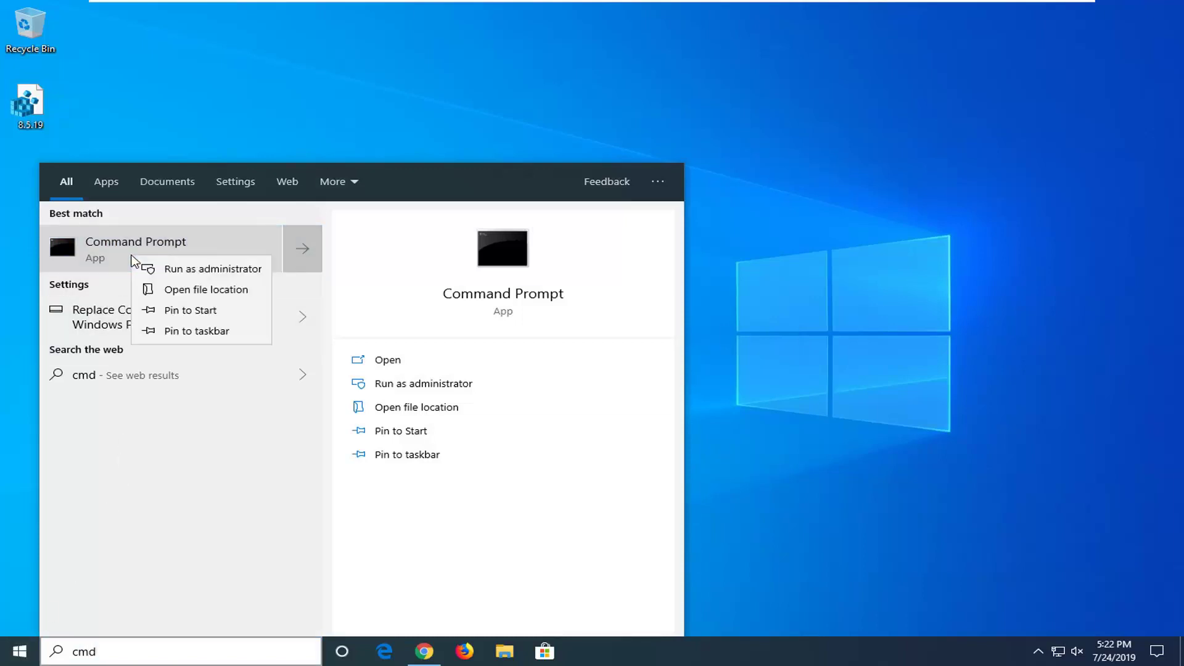
click(176, 276)
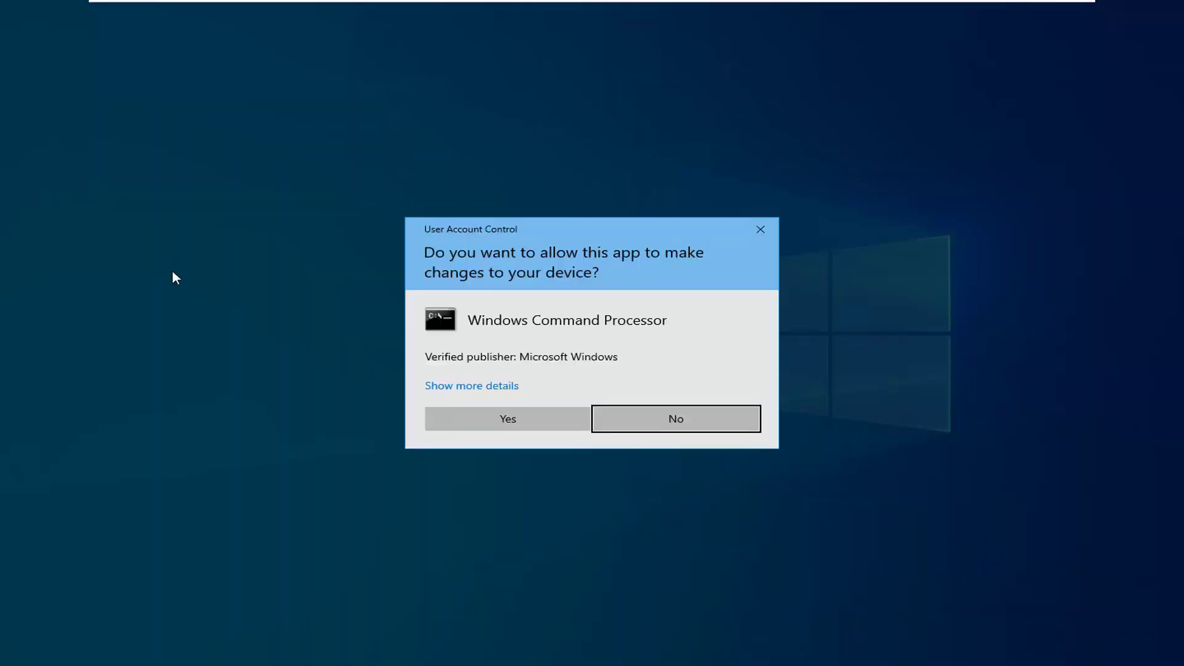
click(470, 419)
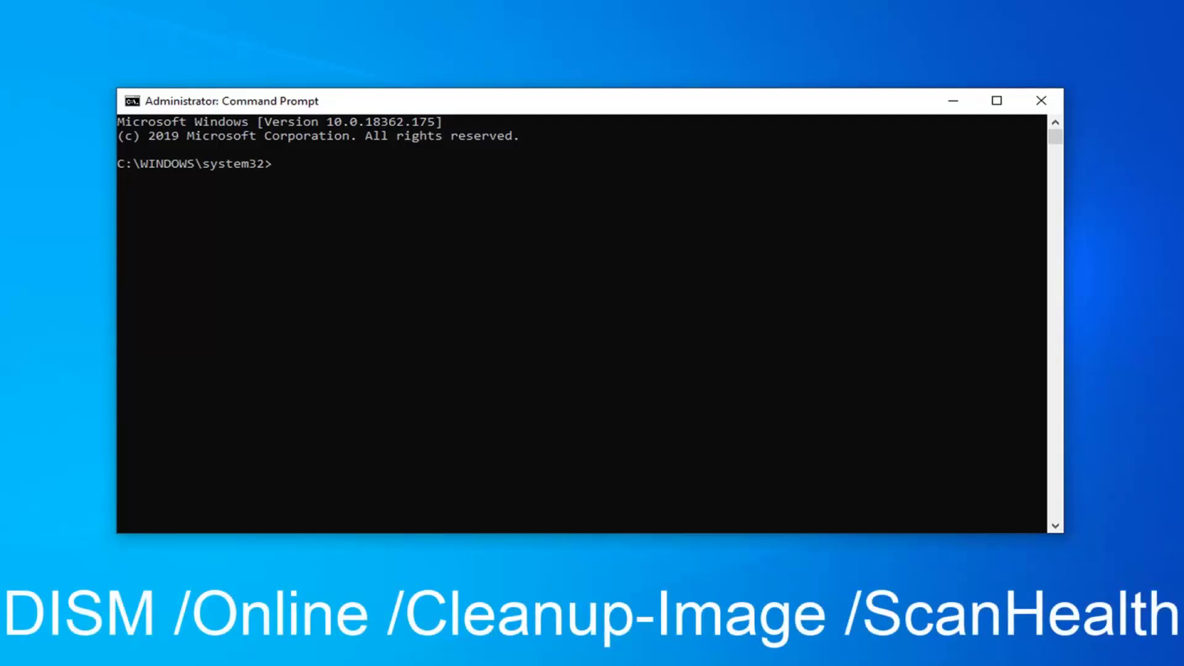
Step: Paste and run DISM /Online /Cleanup-Image /ScanHealth, then close Command Prompt at 8.7%
right_click(524, 103)
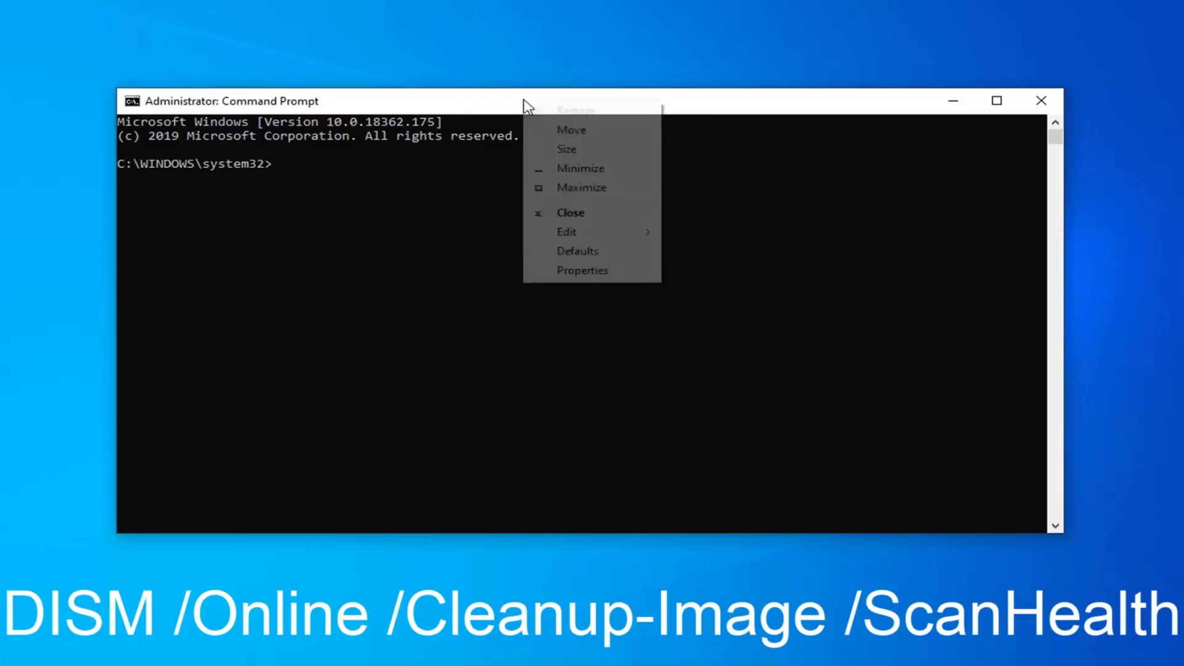
mouse_move(558, 235)
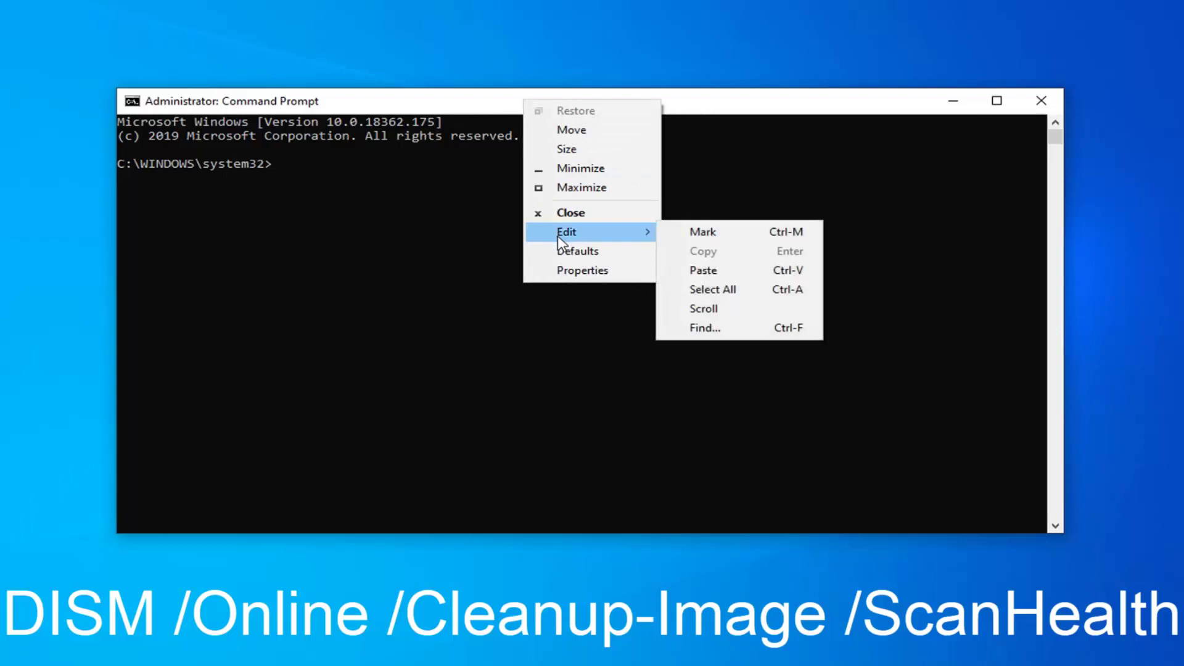
click(704, 271)
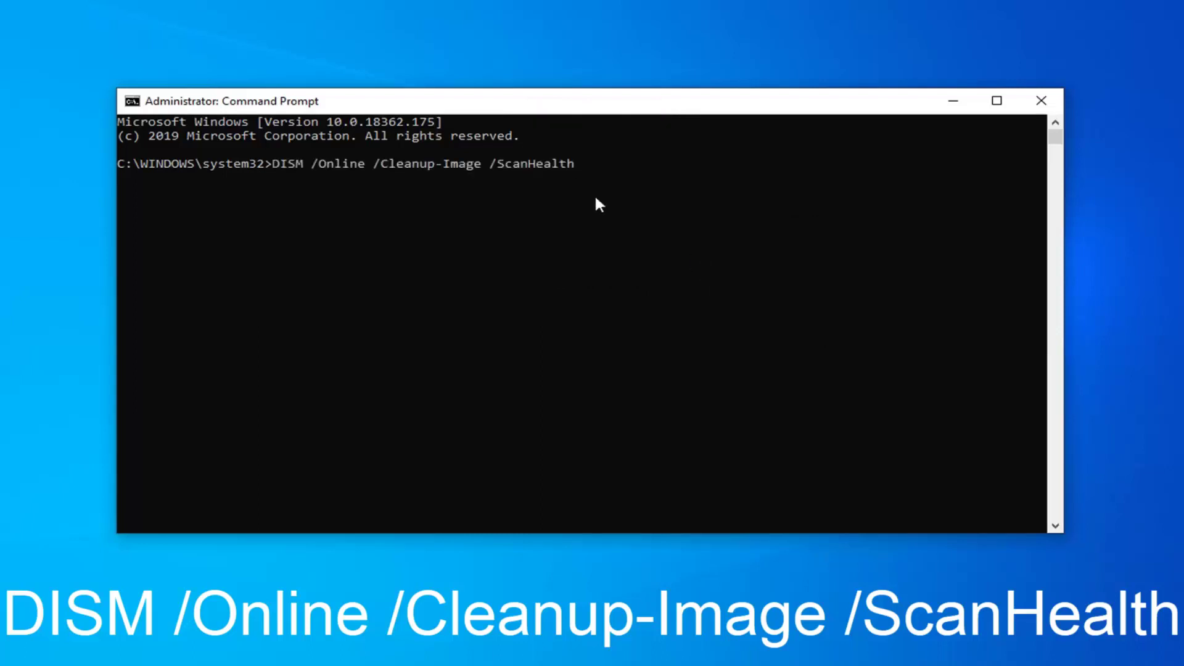
key(Return)
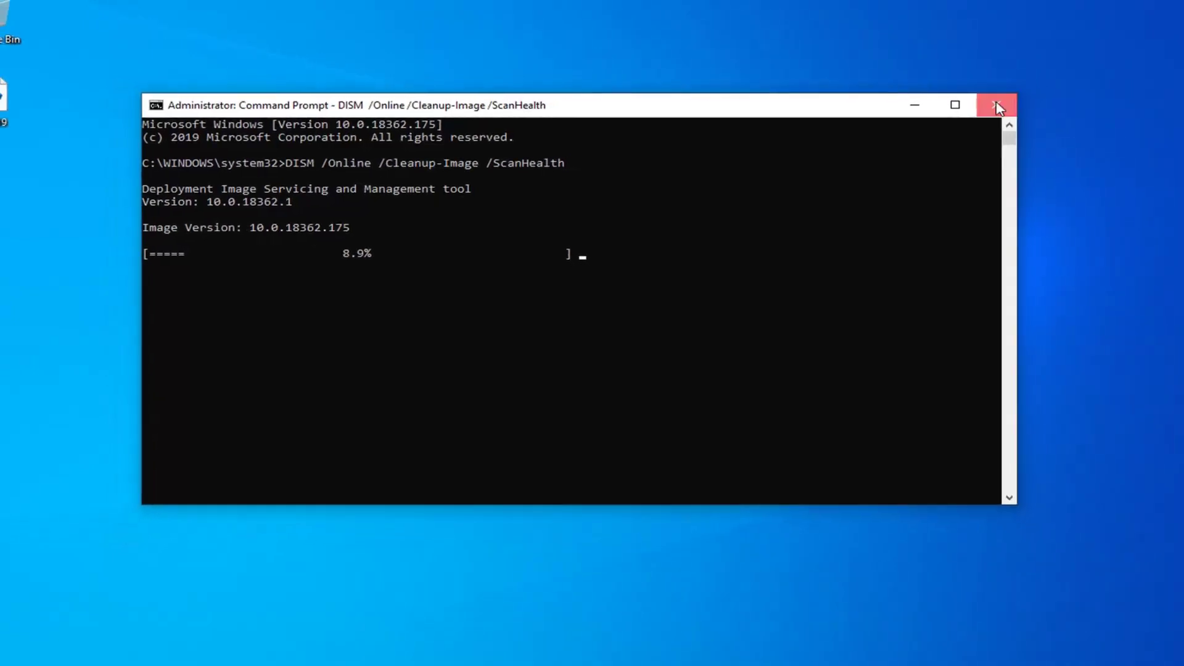
click(998, 107)
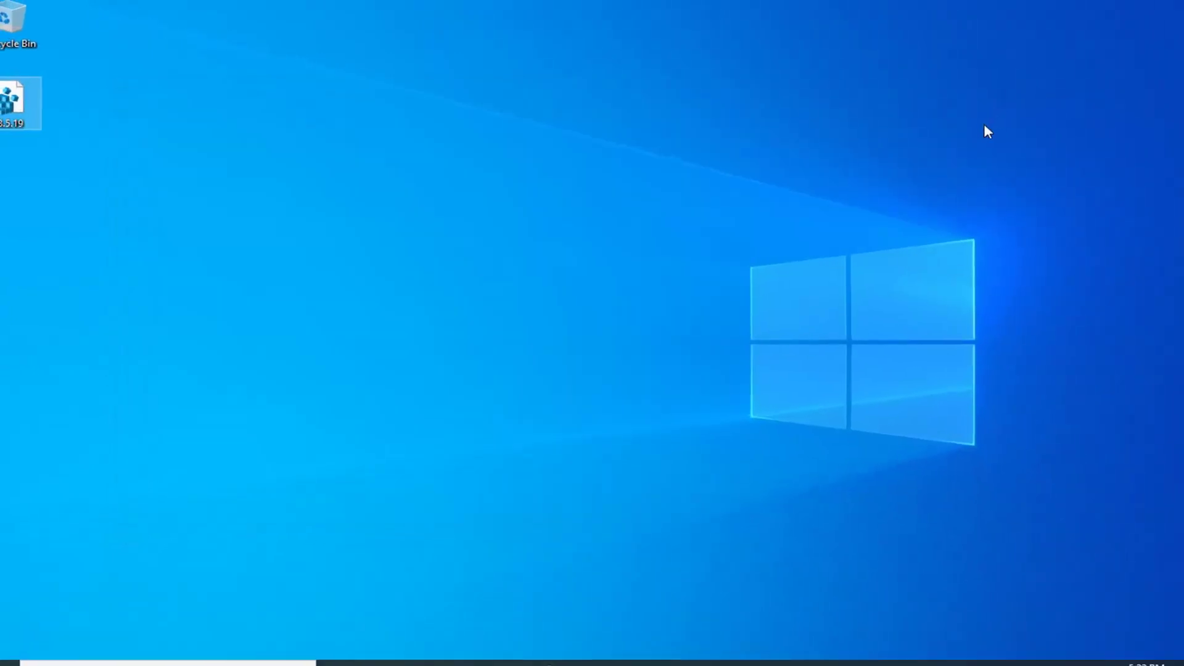